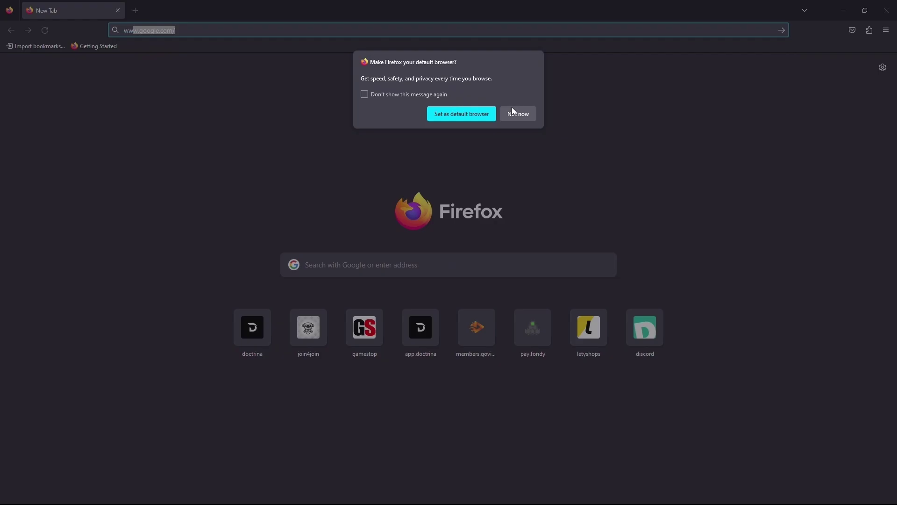
click(512, 111)
text(cjh)
key(BackSpace)
key(BackSpace)
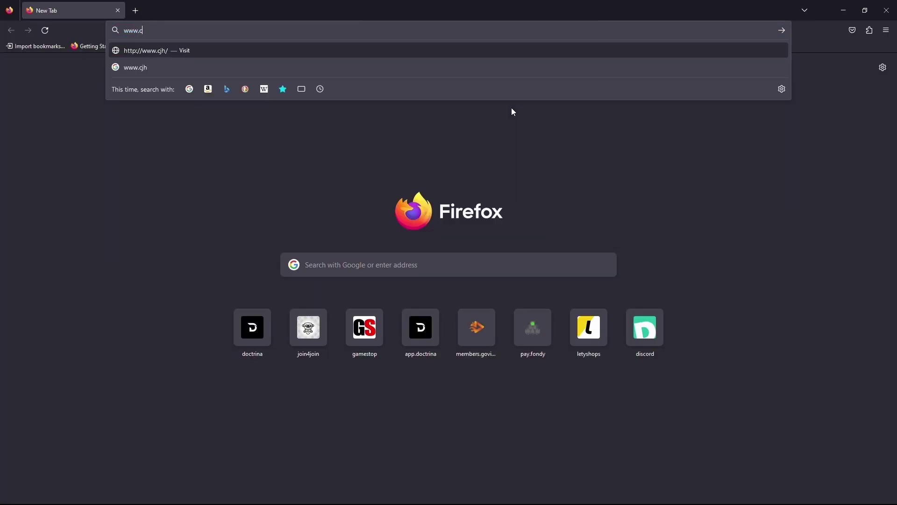
text(haracter.ai)
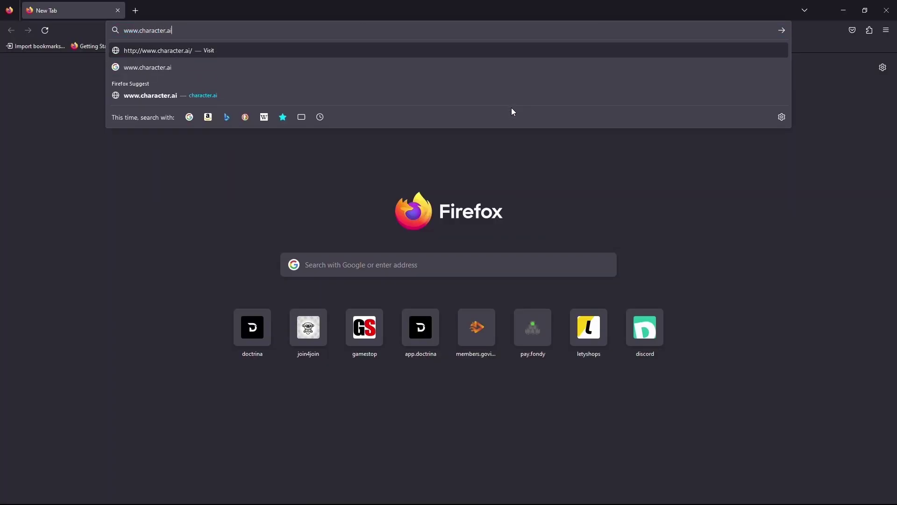
key(Return)
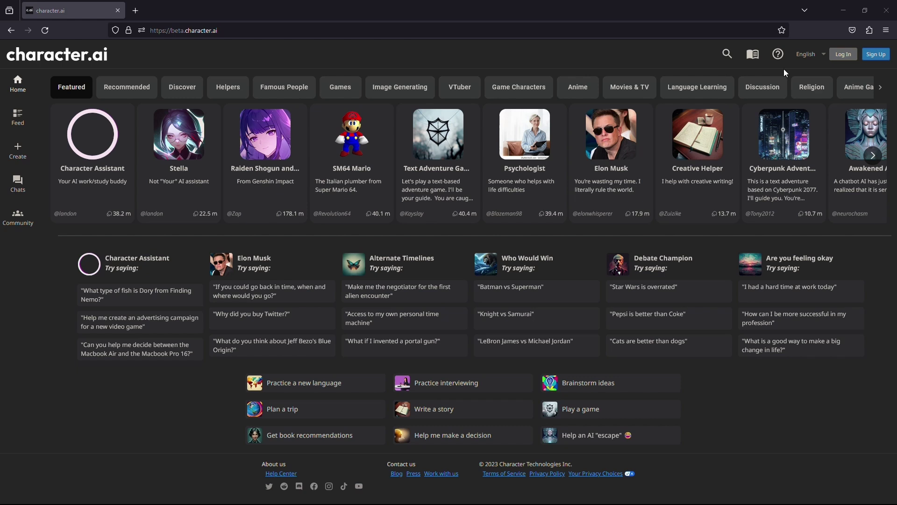
click(876, 54)
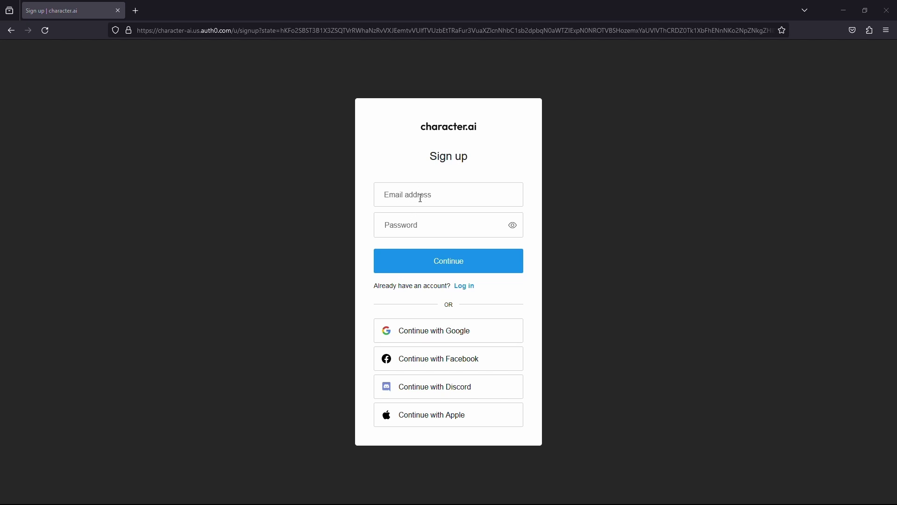
Enter the email address and a password of at least six characters, declining the suggested password
click(383, 202)
click(383, 231)
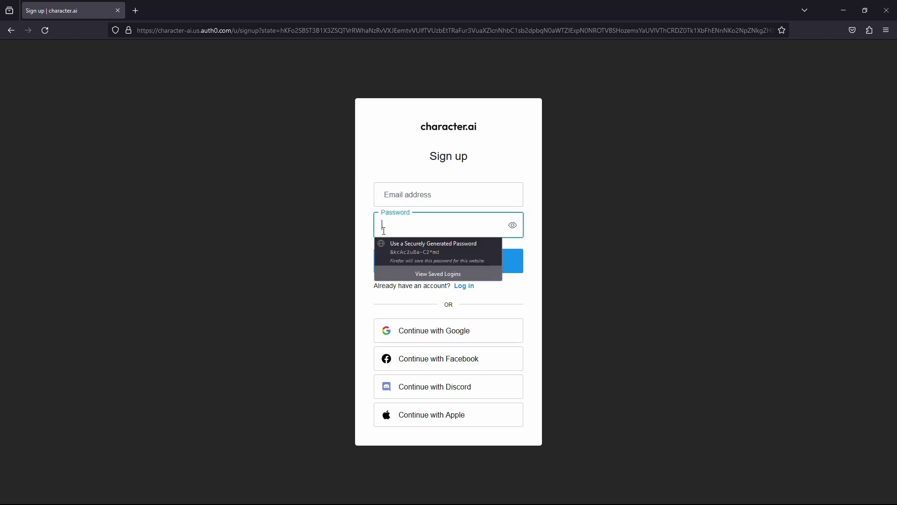
click(378, 243)
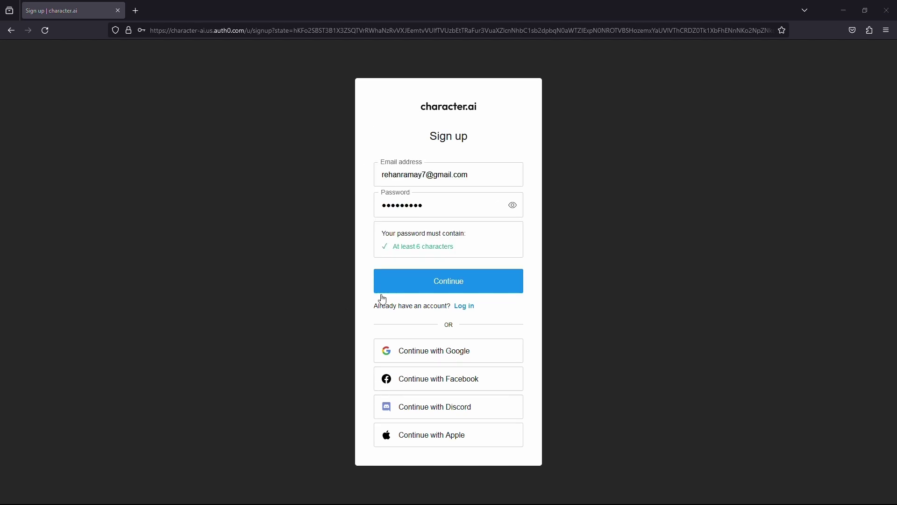
Submit the sign-up and highlight the verify-your-email message
click(444, 295)
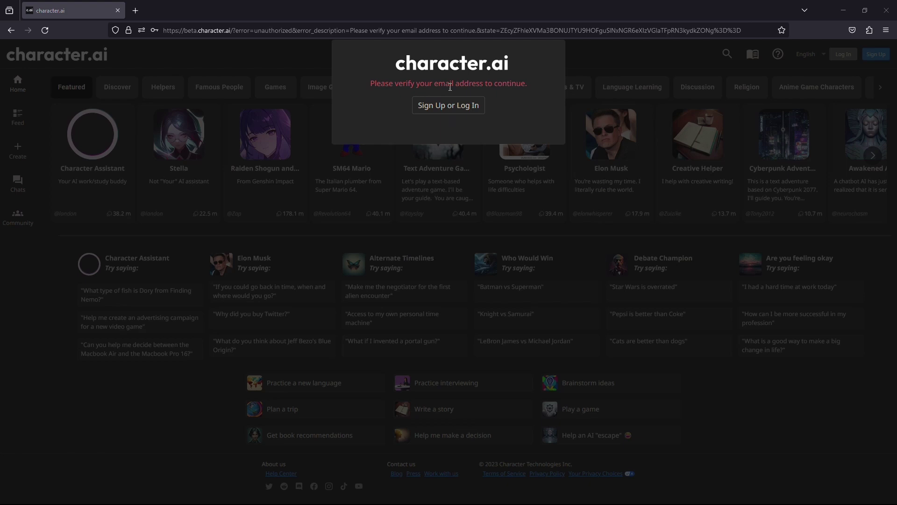
drag(376, 84, 528, 84)
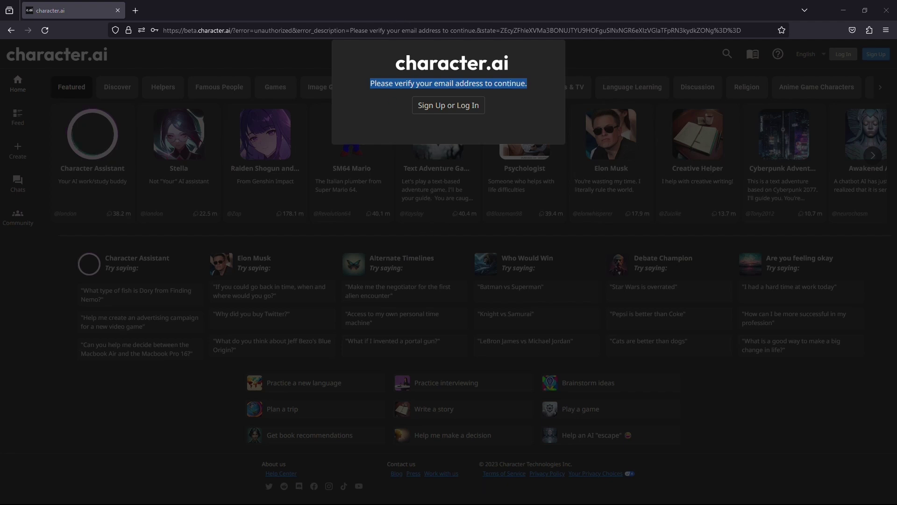
Switch from the Start menu to the Opera window showing the Gmail inbox
key(super)
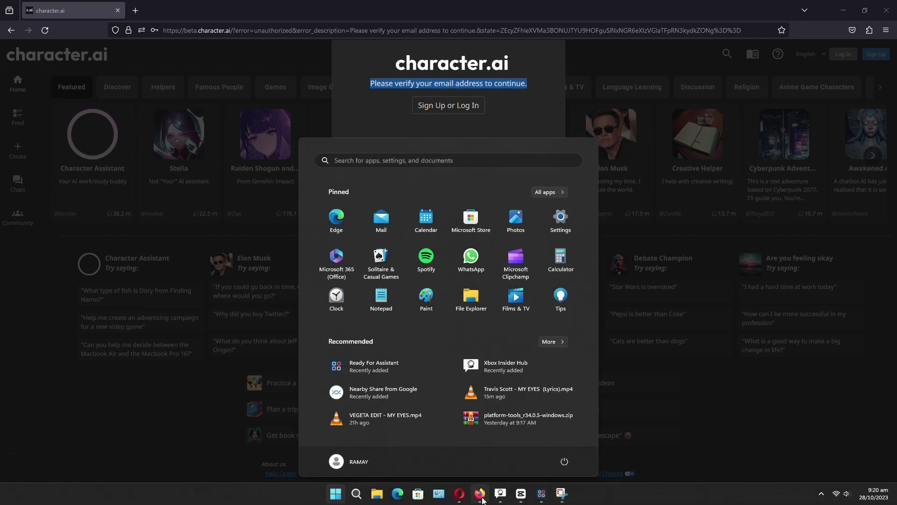
click(459, 494)
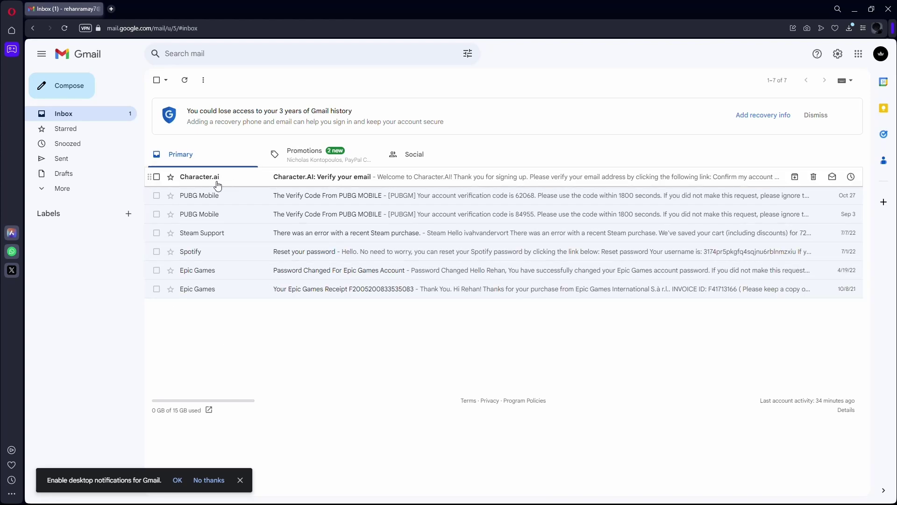
Open the 'Character.ai: Verify your email' message and use its Confirm my account link
click(343, 186)
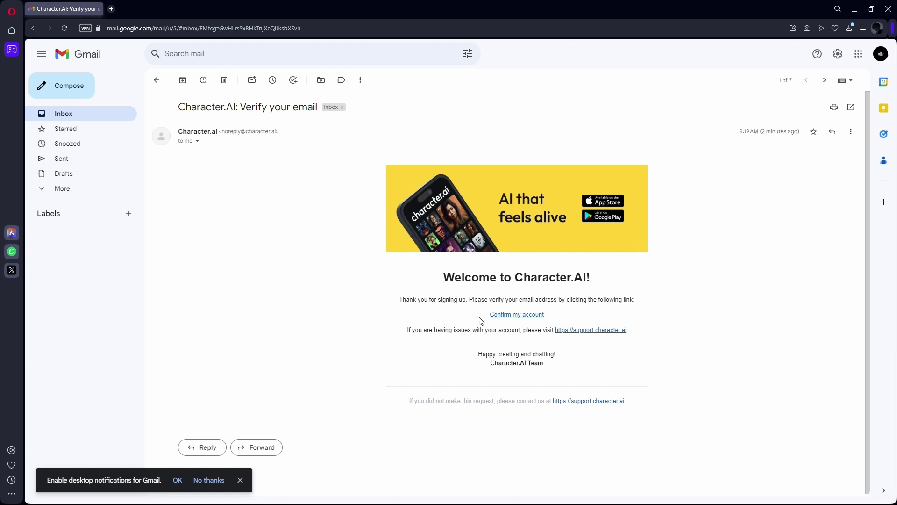
drag(480, 321, 554, 315)
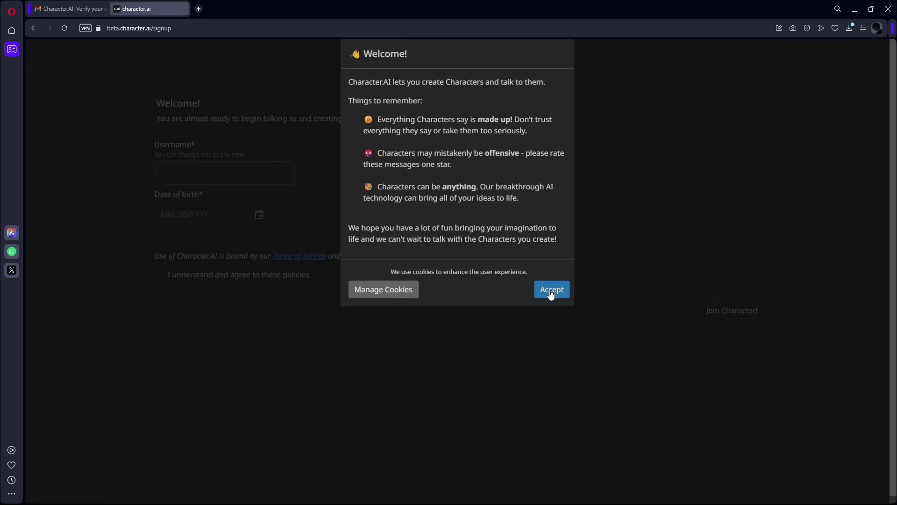
click(551, 291)
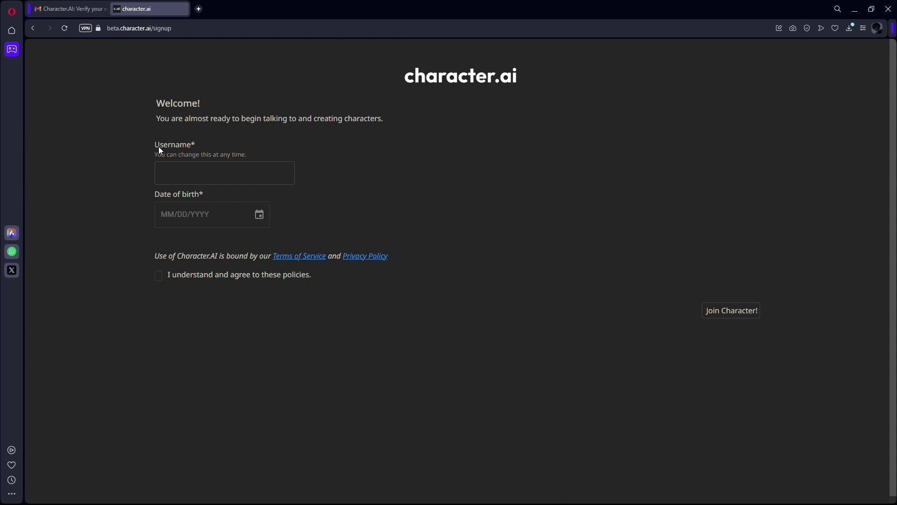
click(161, 275)
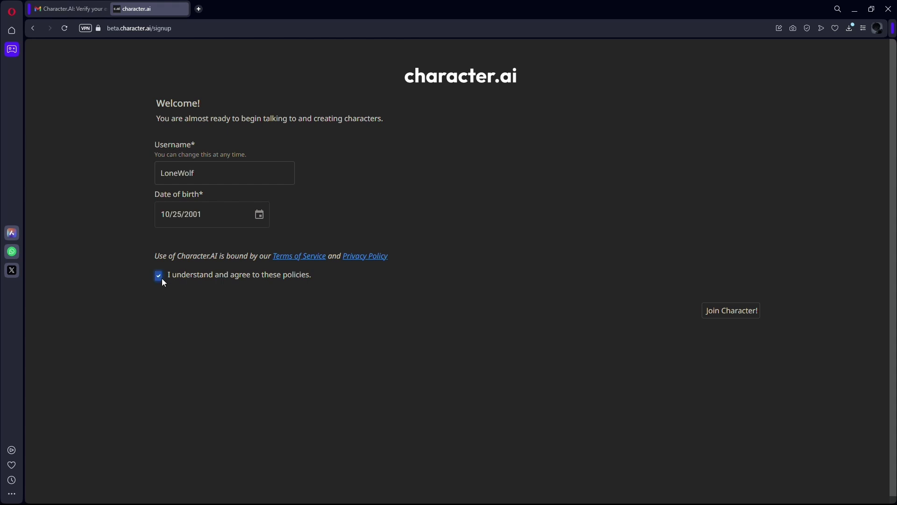
mouse_move(156, 255)
mouse_down()
mouse_move(361, 258)
mouse_move(384, 273)
mouse_up()
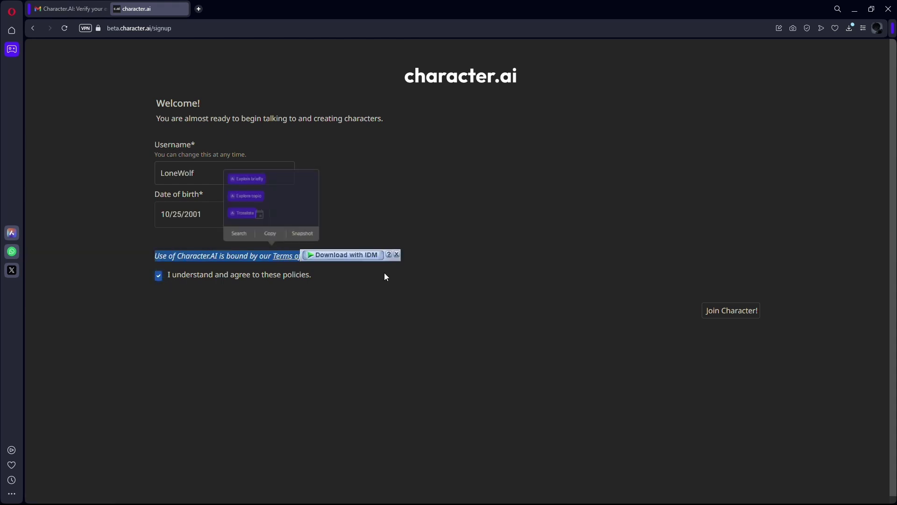
click(384, 272)
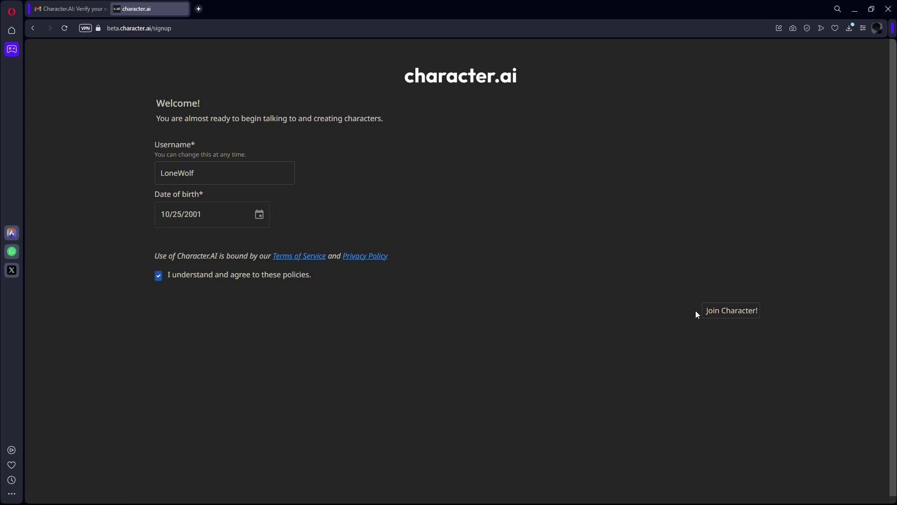
Submit the welcome form with Join Character! to finish account creation
click(727, 345)
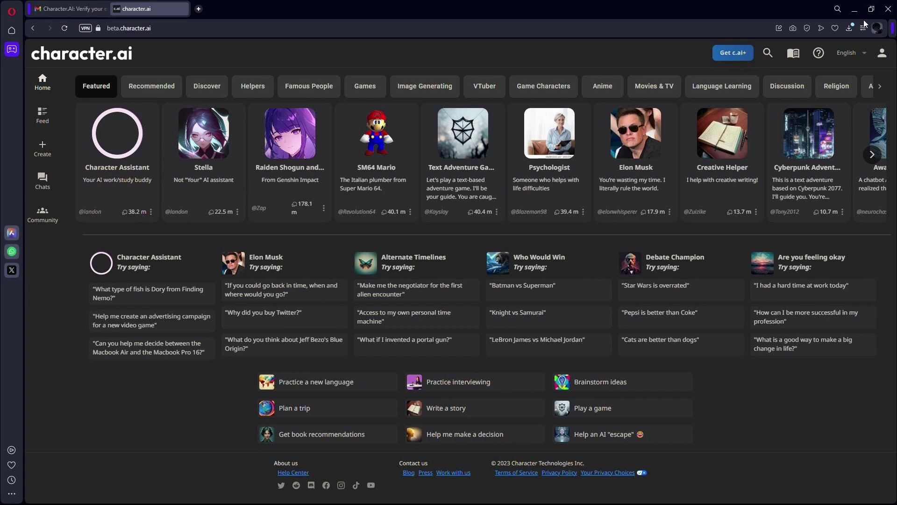
Minimize Opera to bring back the Firefox verify-your-email tab
click(855, 9)
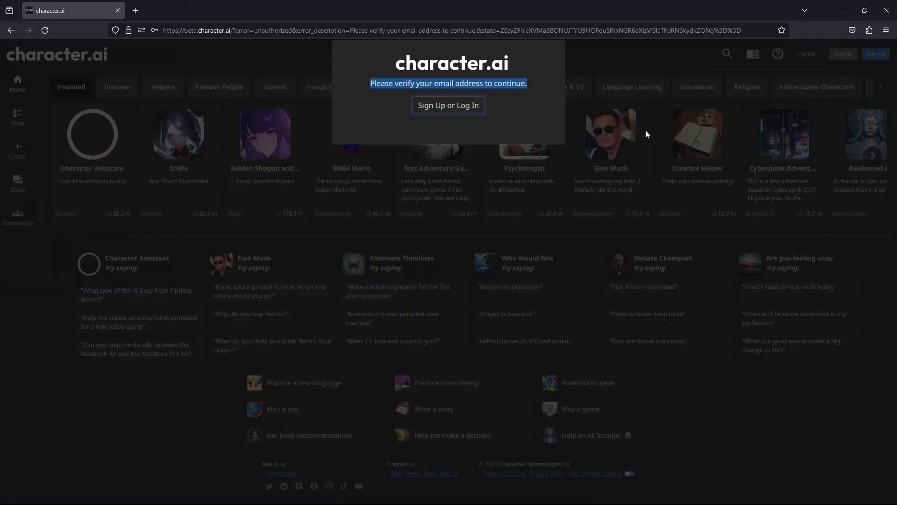